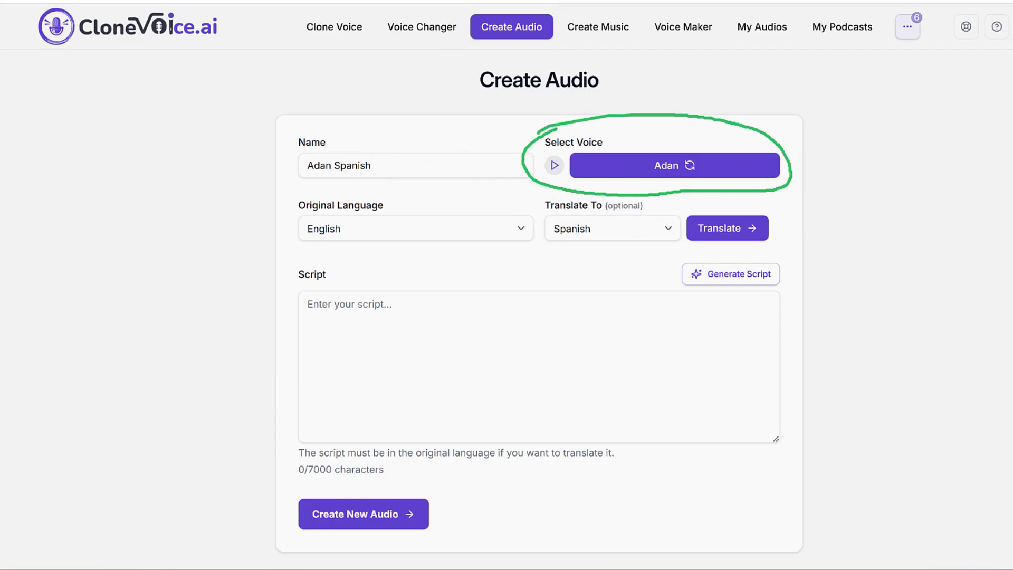
pyautogui.click(668, 163)
pyautogui.click(948, 93)
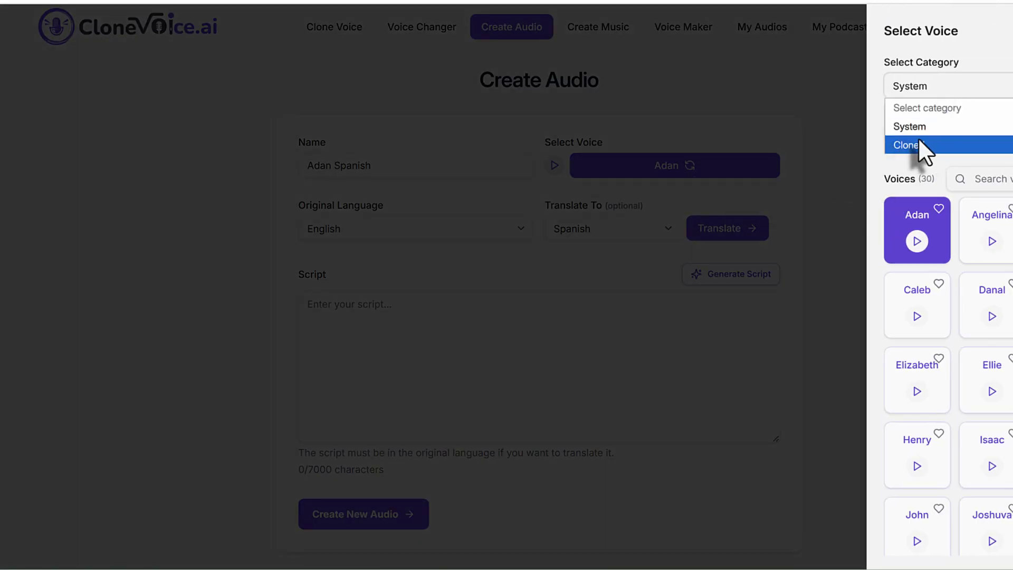
pyautogui.click(889, 182)
pyautogui.click(917, 242)
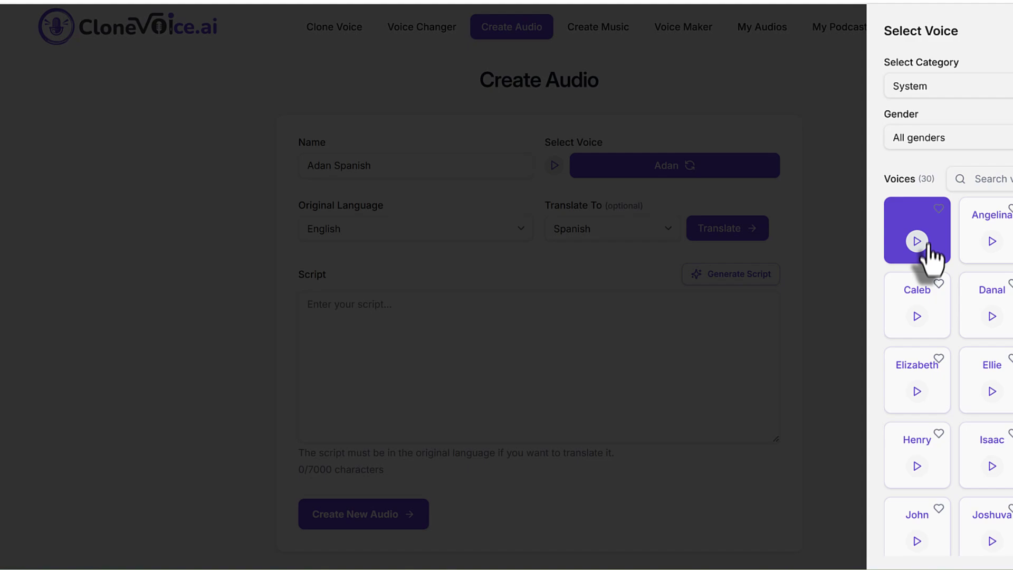
pyautogui.click(909, 235)
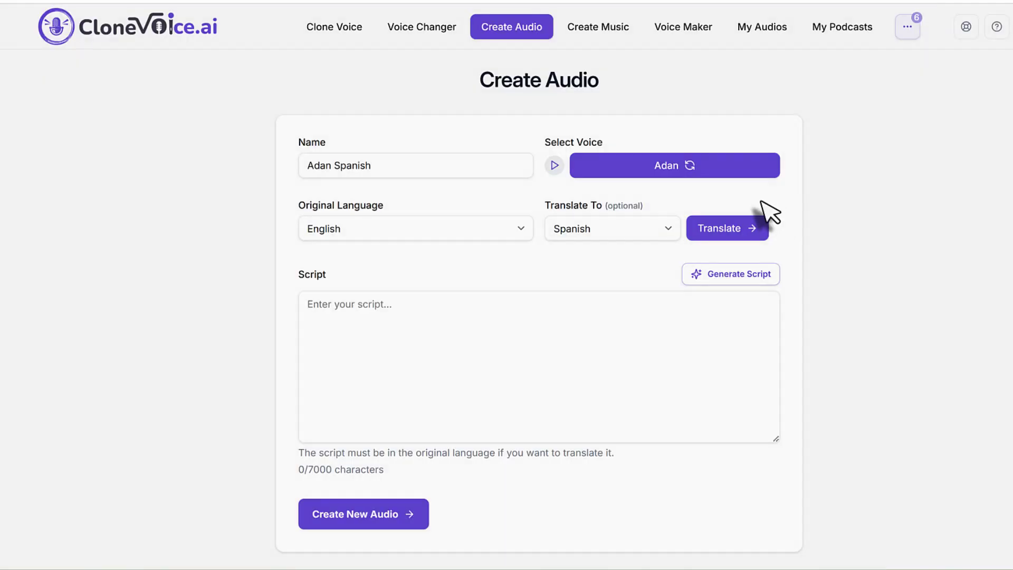
pyautogui.moveTo(299, 204); pyautogui.dragTo(582, 232)
pyautogui.click(583, 232)
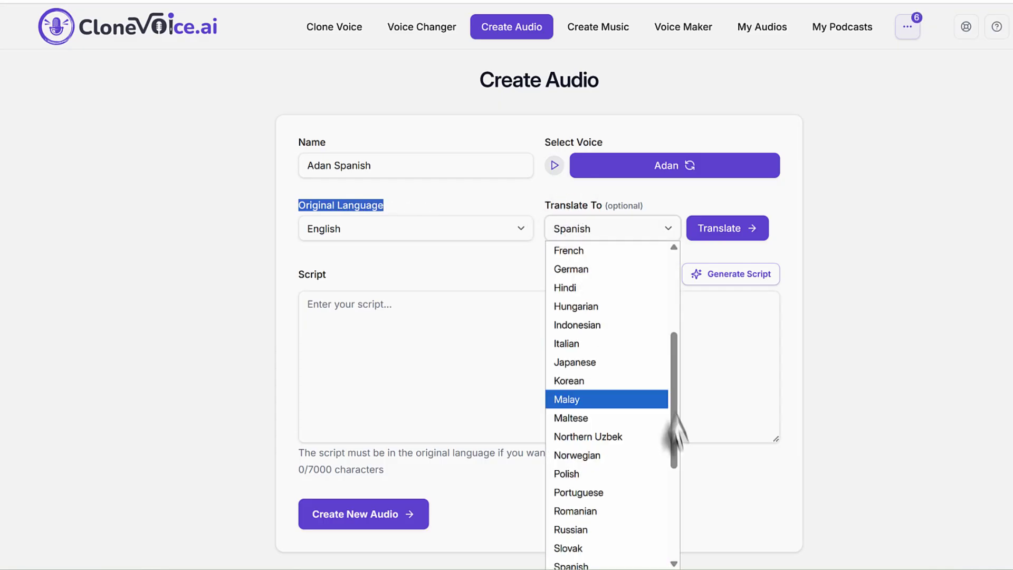
pyautogui.click(622, 560)
pyautogui.click(823, 279)
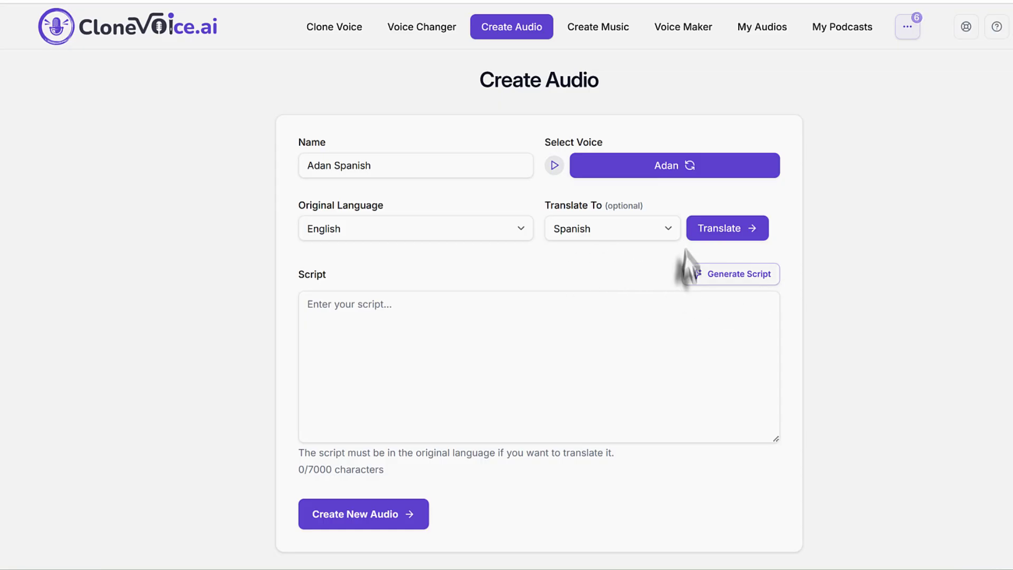
pyautogui.moveTo(289, 287); pyautogui.dragTo(445, 362)
pyautogui.click(481, 357)
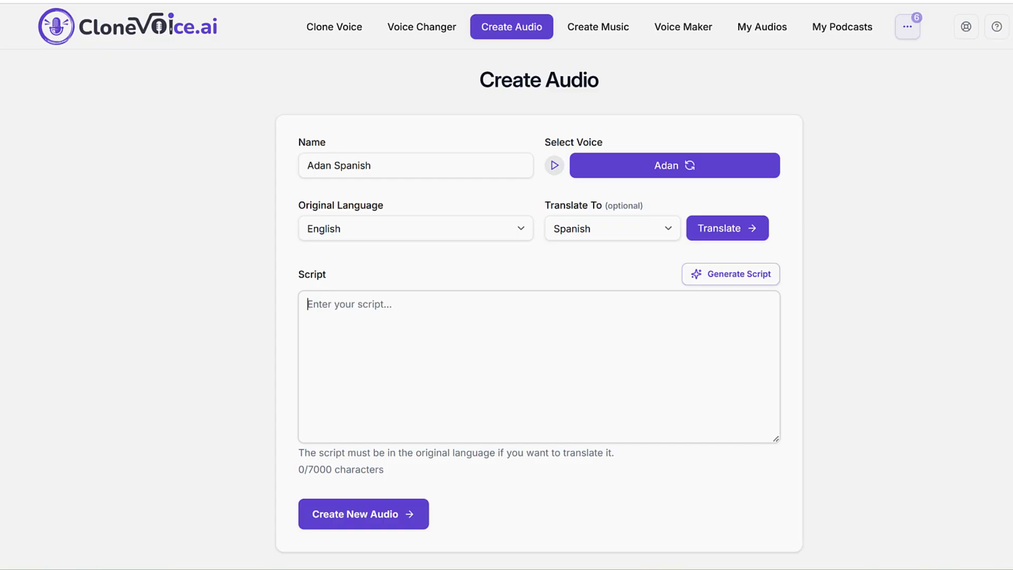
pyautogui.moveTo(375, 267)
pyautogui.mouseDown()
pyautogui.moveTo(290, 260)
pyautogui.moveTo(283, 477)
pyautogui.moveTo(418, 493)
pyautogui.moveTo(887, 483)
pyautogui.moveTo(837, 256)
pyautogui.moveTo(333, 261)
pyautogui.mouseUp()
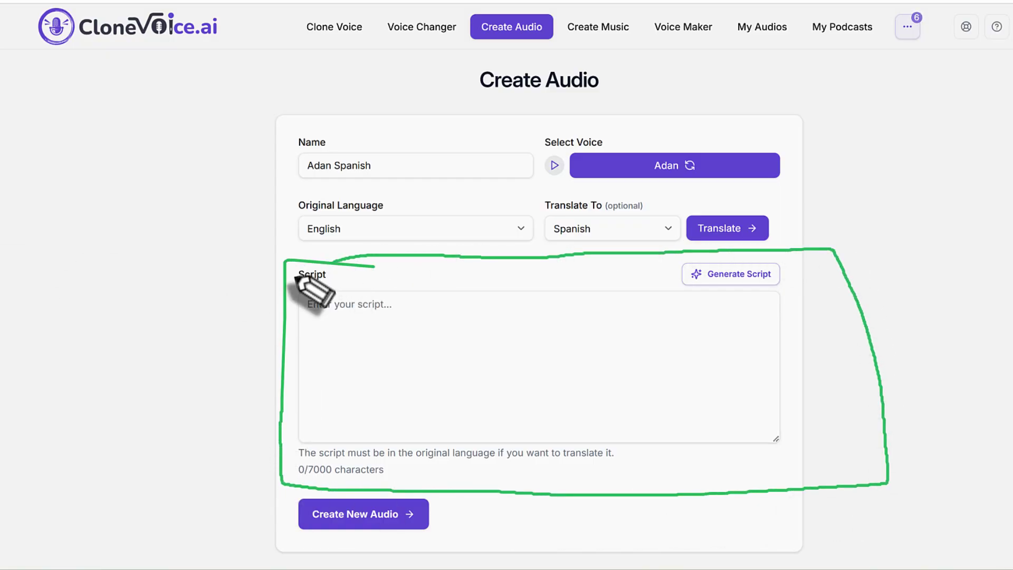
pyautogui.click(604, 232)
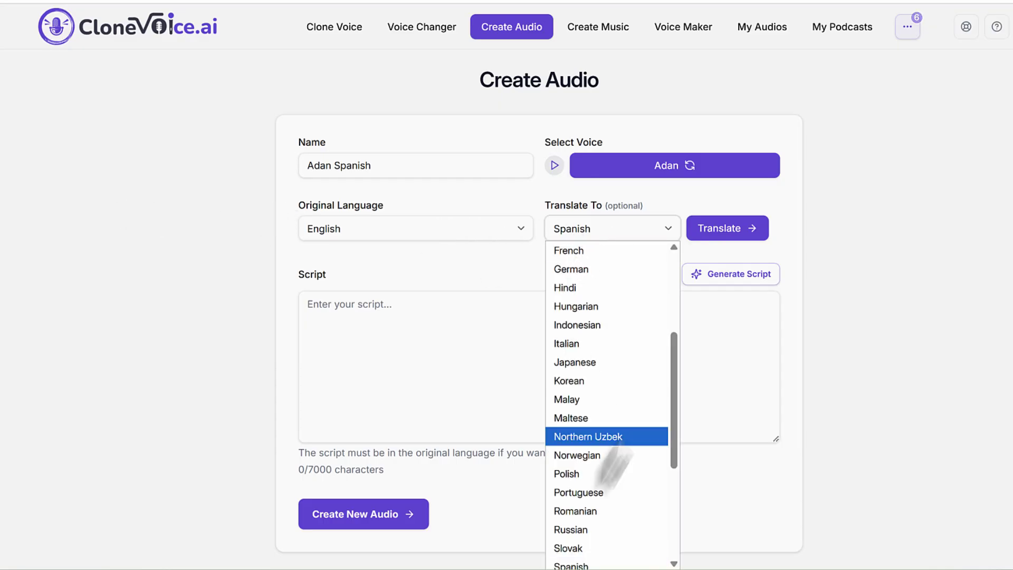
pyautogui.click(591, 561)
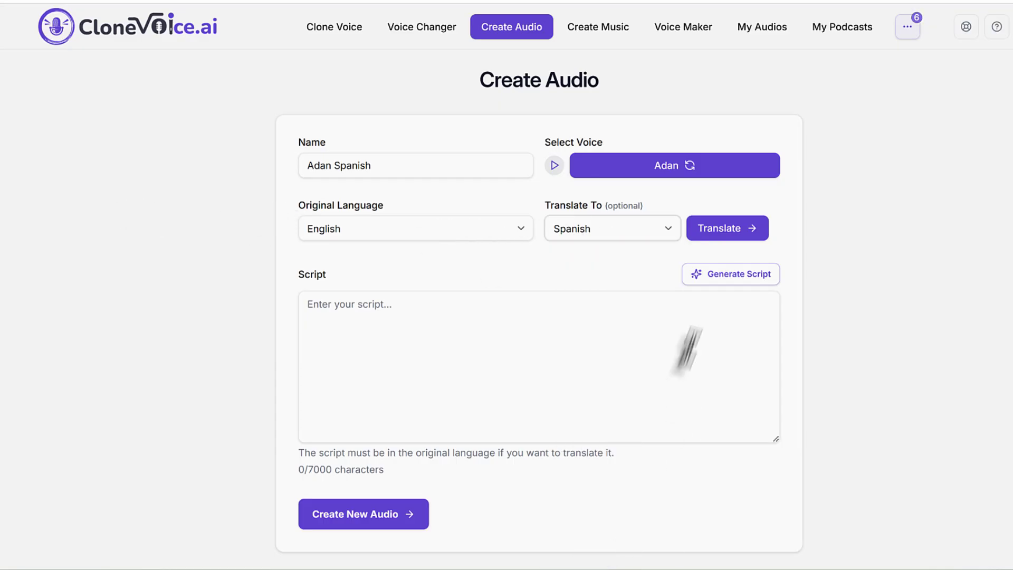
# - Generate an Explainer & Educational Videos script on ketogenic diet benefits for weight loss (1404 characters)
pyautogui.click(727, 279)
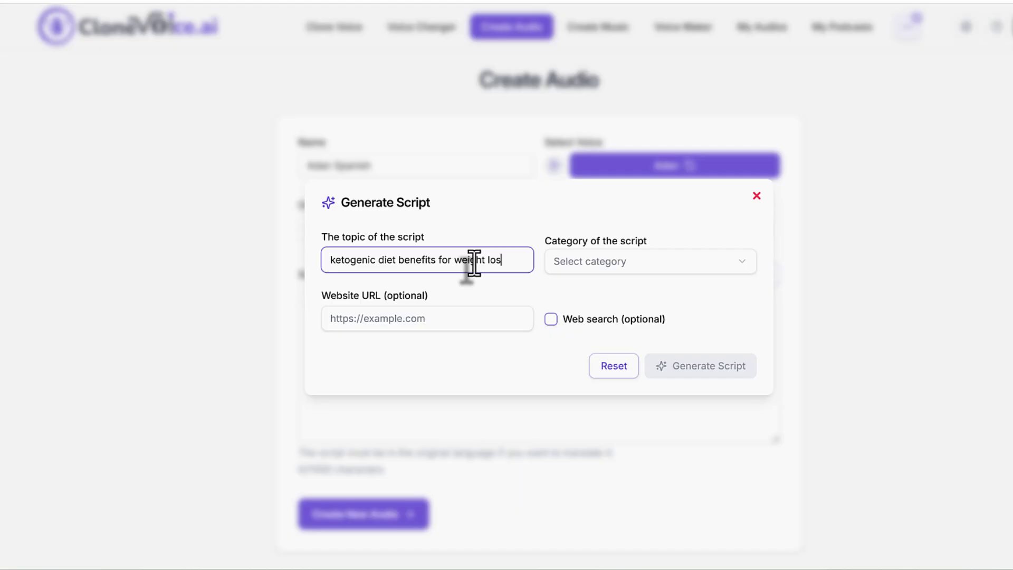
pyautogui.click(614, 263)
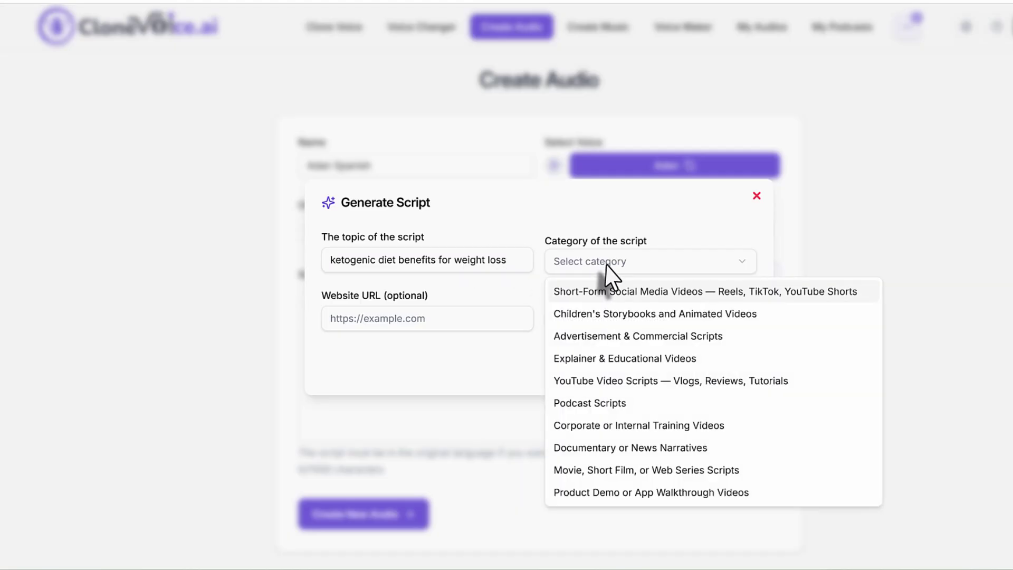
pyautogui.click(644, 359)
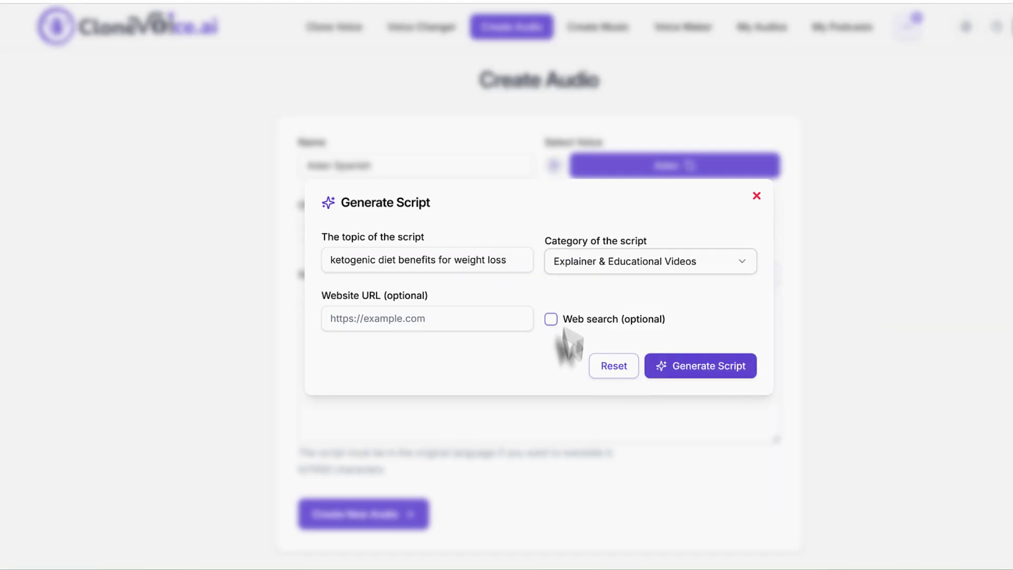
pyautogui.click(686, 370)
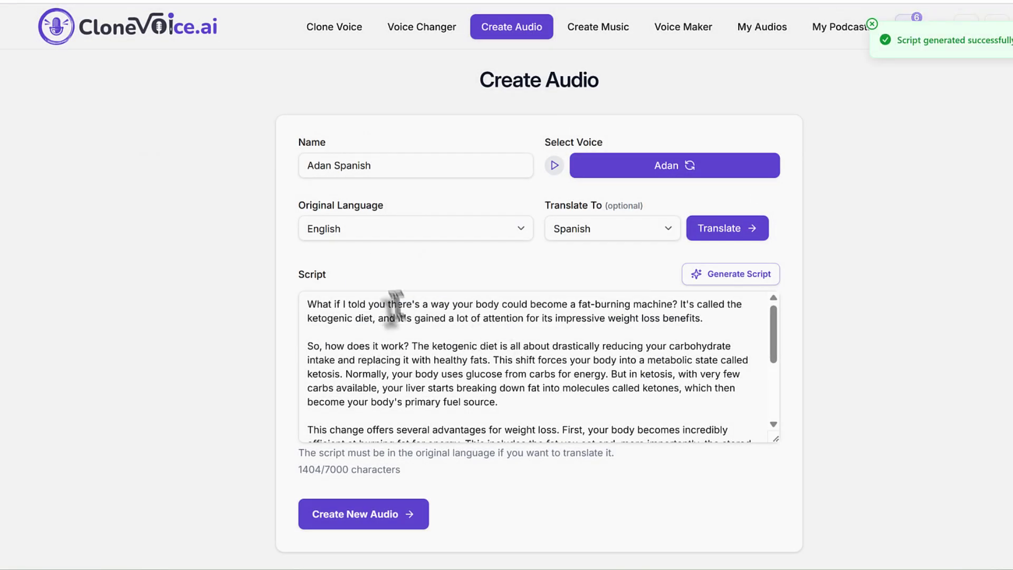
# - Translate the English ketogenic diet script into Spanish, growing it to 1680 characters
pyautogui.scroll(-2, 412, 327)
pyautogui.scroll(-2, 413, 327)
pyautogui.scroll(5, 406, 317)
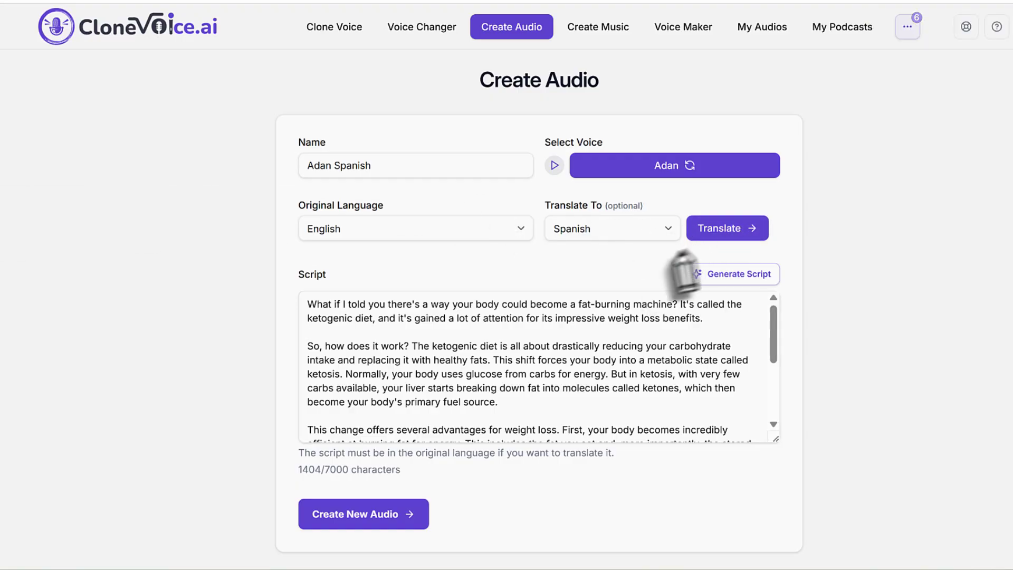
pyautogui.moveTo(674, 250)
pyautogui.mouseDown()
pyautogui.moveTo(773, 251)
pyautogui.moveTo(768, 193)
pyautogui.moveTo(684, 193)
pyautogui.moveTo(668, 255)
pyautogui.mouseUp()
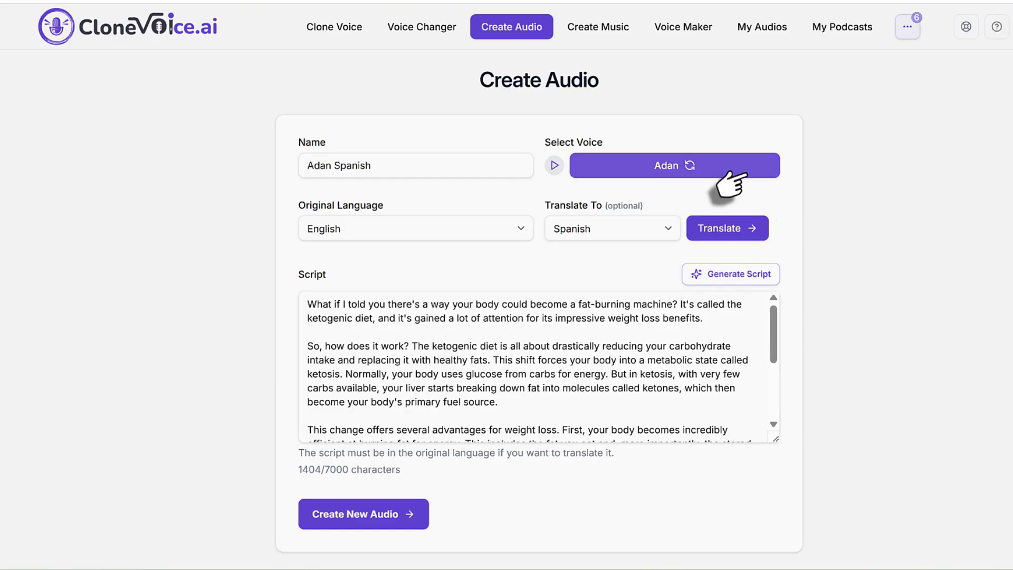
pyautogui.click(725, 227)
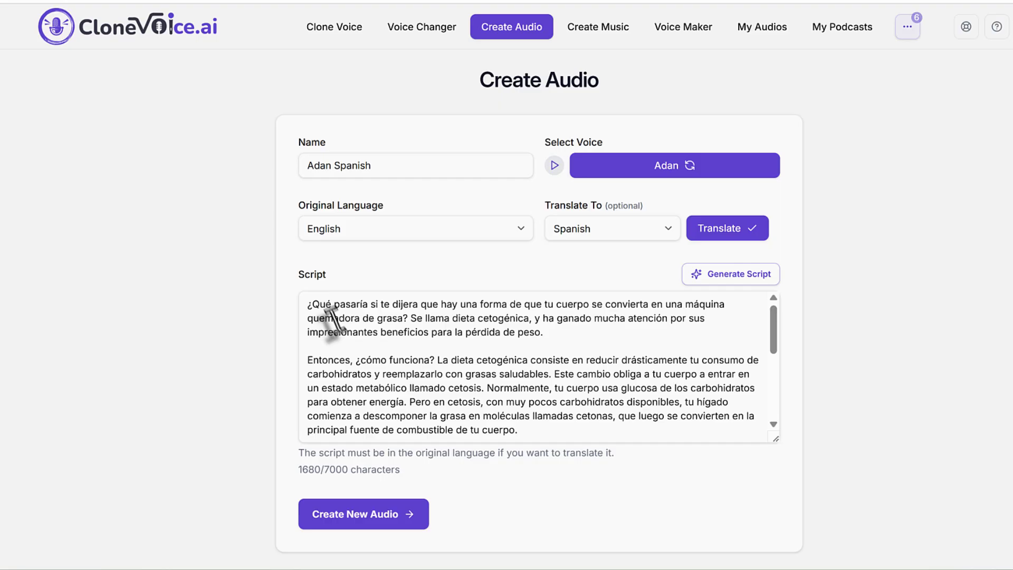
# - Review the Spanish script, highlighting the closing 'En resumen' paragraph, then clear the selection
pyautogui.moveTo(332, 305); pyautogui.dragTo(625, 429)
pyautogui.tripleClick(669, 429)
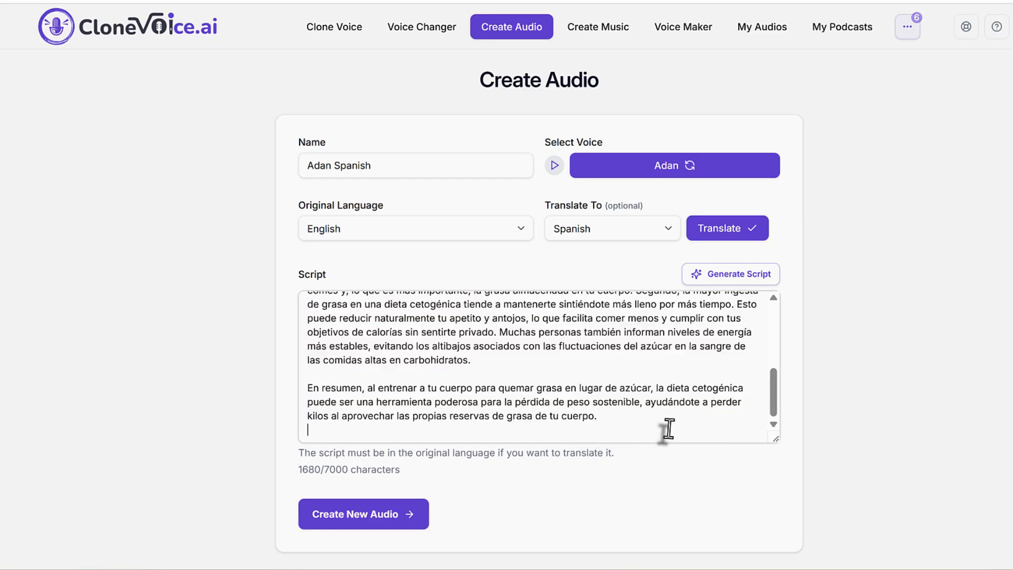
pyautogui.scroll(5, 668, 428)
pyautogui.click(569, 361)
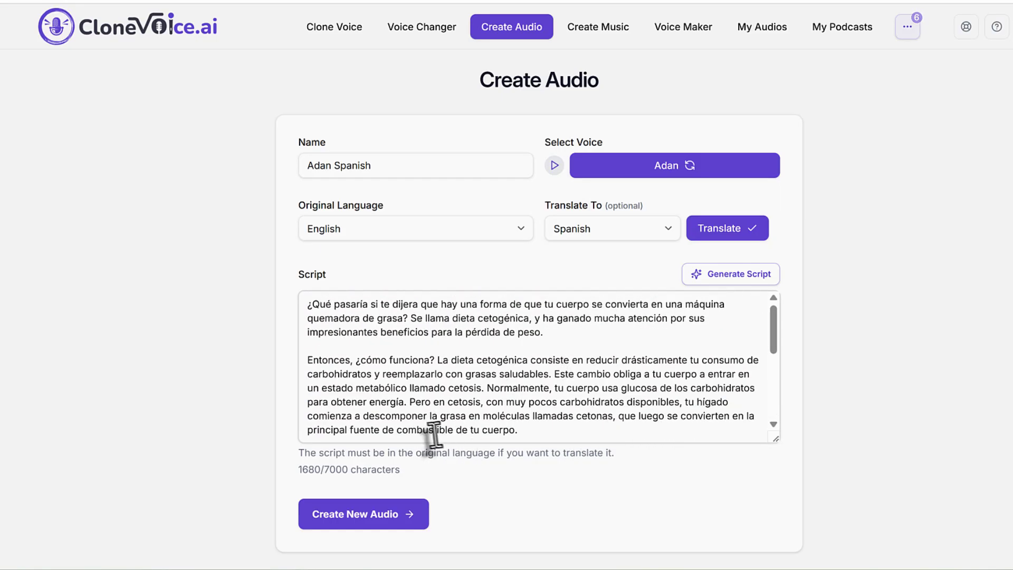
# - Create the audio from the Spanish script and review the first two preview segments' text
pyautogui.click(384, 523)
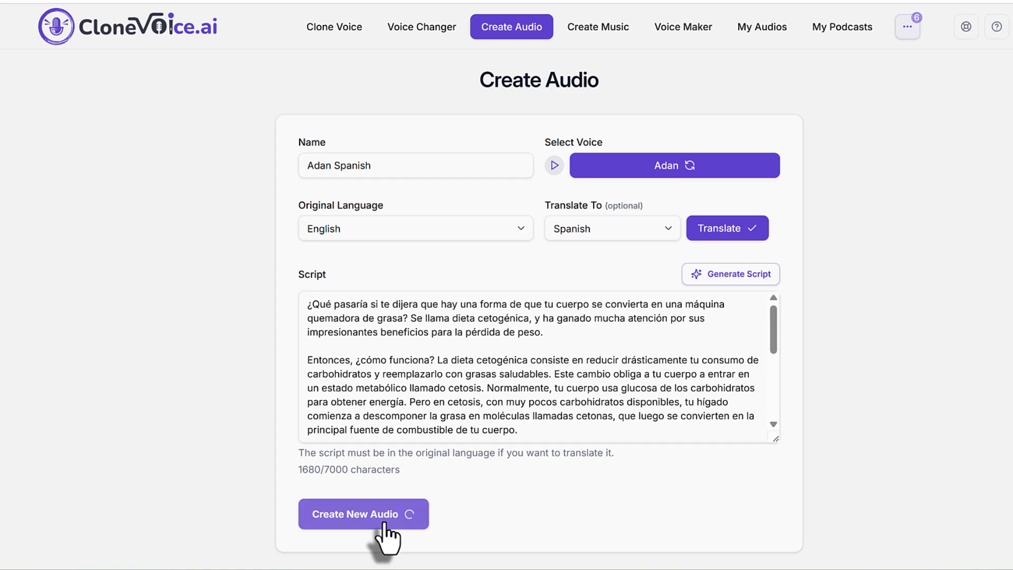
pyautogui.moveTo(464, 214); pyautogui.dragTo(288, 198)
pyautogui.tripleClick(463, 425)
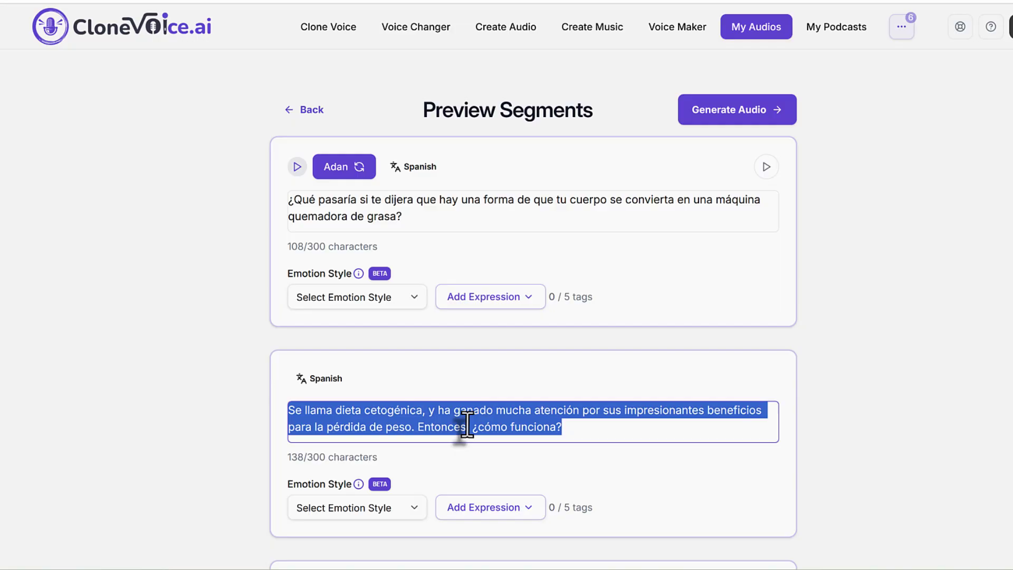
pyautogui.click(463, 425)
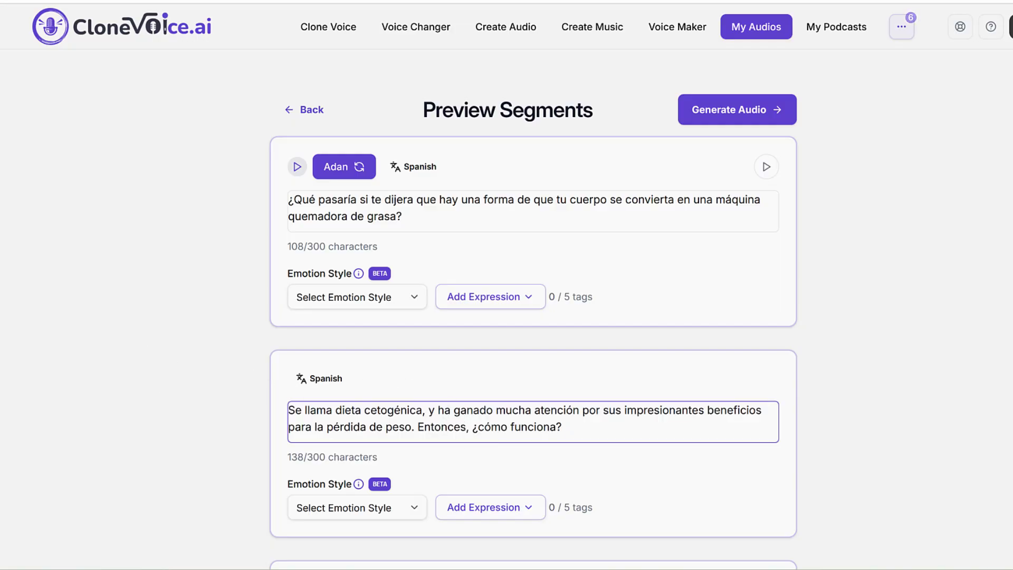
pyautogui.moveTo(360, 387)
pyautogui.mouseDown()
pyautogui.moveTo(294, 392)
pyautogui.moveTo(267, 371)
pyautogui.moveTo(340, 349)
pyautogui.moveTo(376, 377)
pyautogui.moveTo(344, 394)
pyautogui.mouseUp()
pyautogui.moveTo(168, 375); pyautogui.dragTo(255, 376)
pyautogui.moveTo(240, 370); pyautogui.dragTo(243, 388)
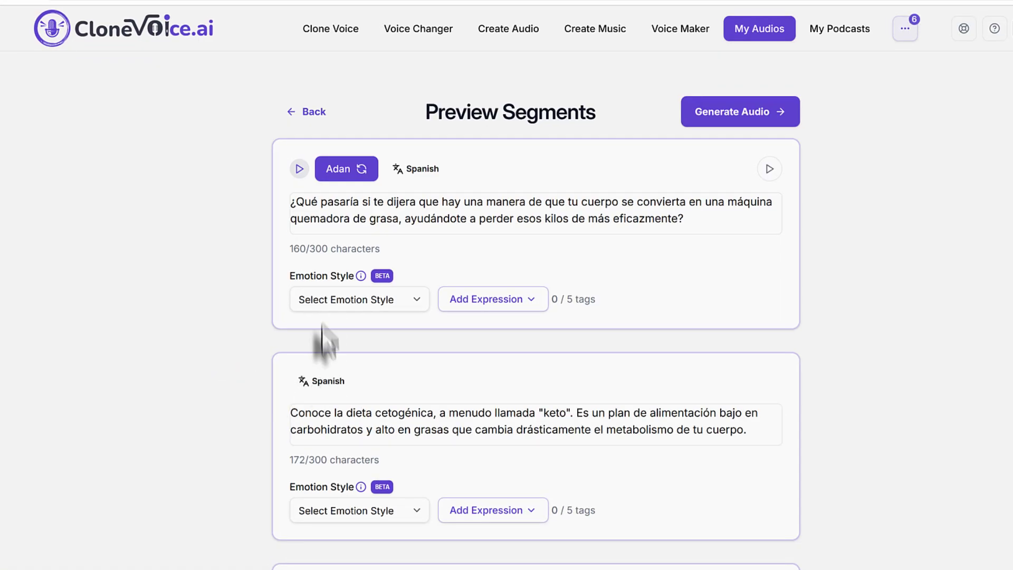
# - Inspect the first segment's Emotion Style and Add Expression lists without choosing anything
pyautogui.click(348, 298)
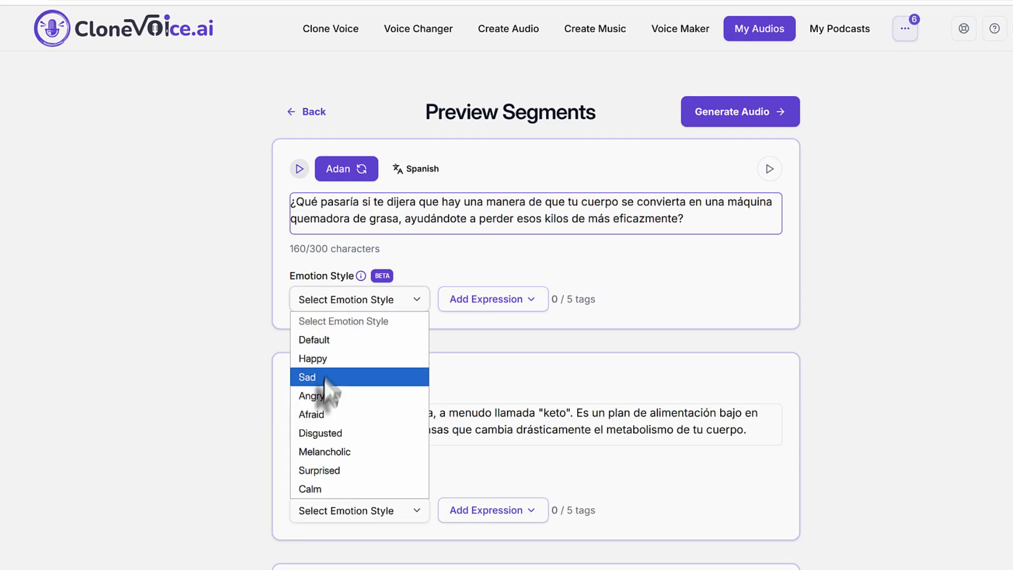
pyautogui.click(485, 298)
pyautogui.click(486, 298)
pyautogui.click(922, 402)
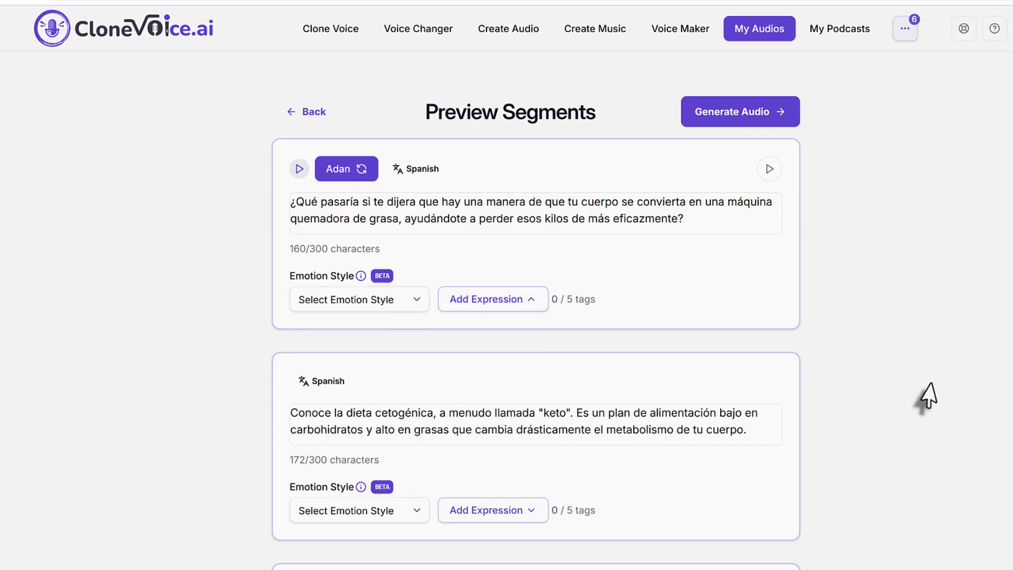
pyautogui.scroll(-5, 675, 375)
pyautogui.scroll(5, 662, 382)
# - Look over the segment texts, selecting the word 'tu' in the second segment
pyautogui.click(353, 203)
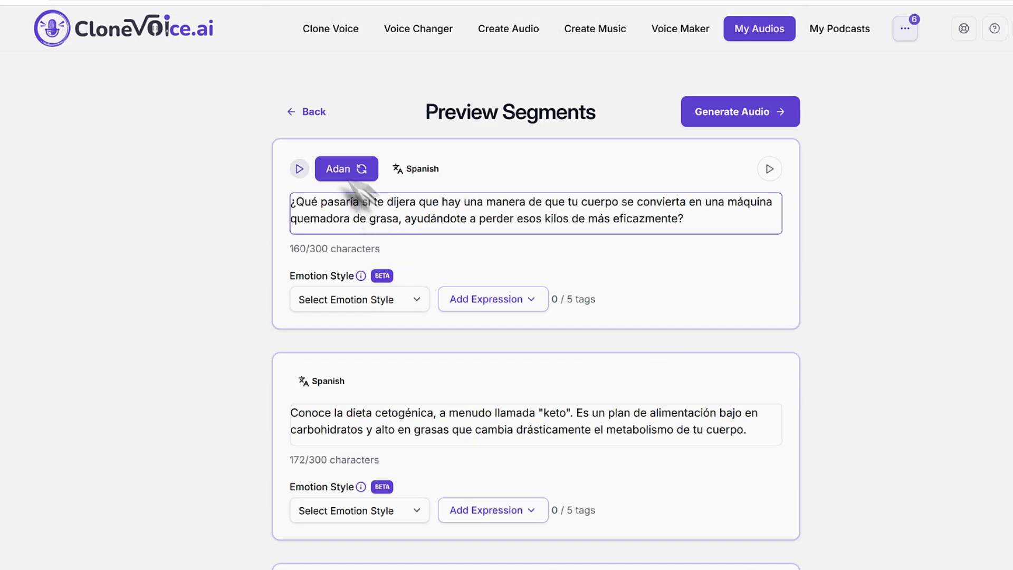
pyautogui.scroll(-10, 424, 318)
pyautogui.scroll(10, 422, 316)
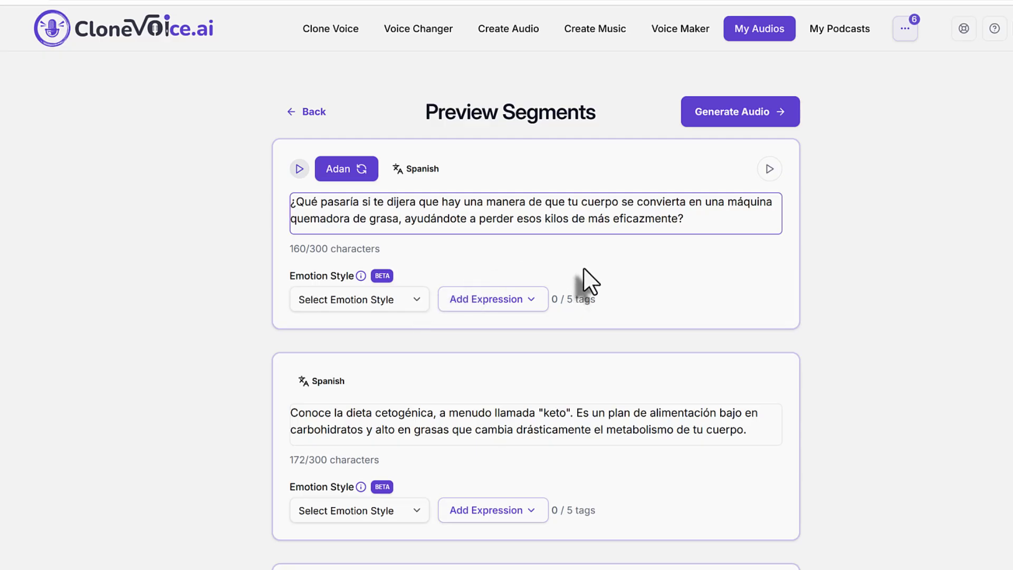
pyautogui.scroll(-4, 452, 289)
pyautogui.doubleClick(699, 196)
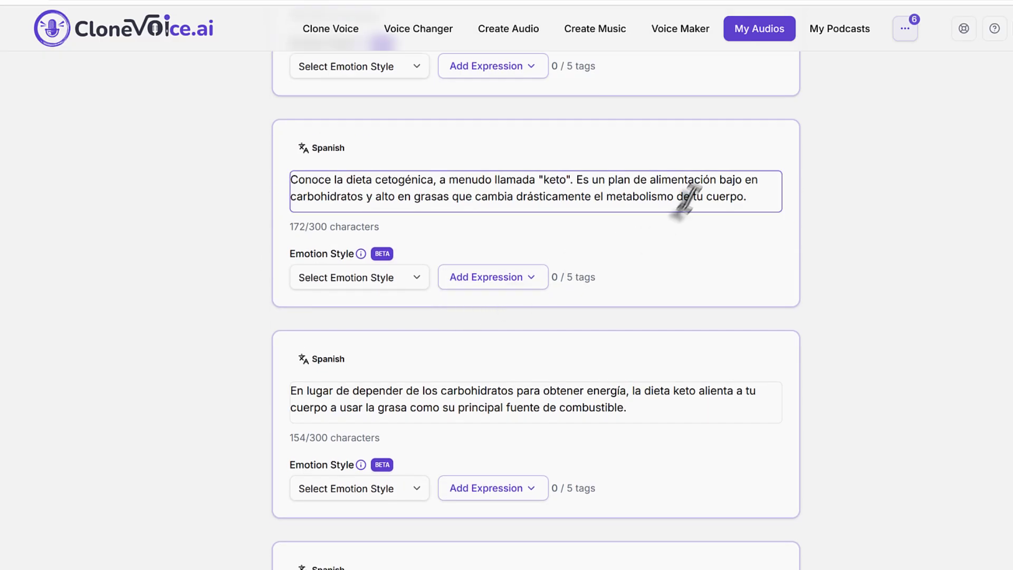
pyautogui.scroll(-5, 739, 271)
pyautogui.scroll(9, 739, 271)
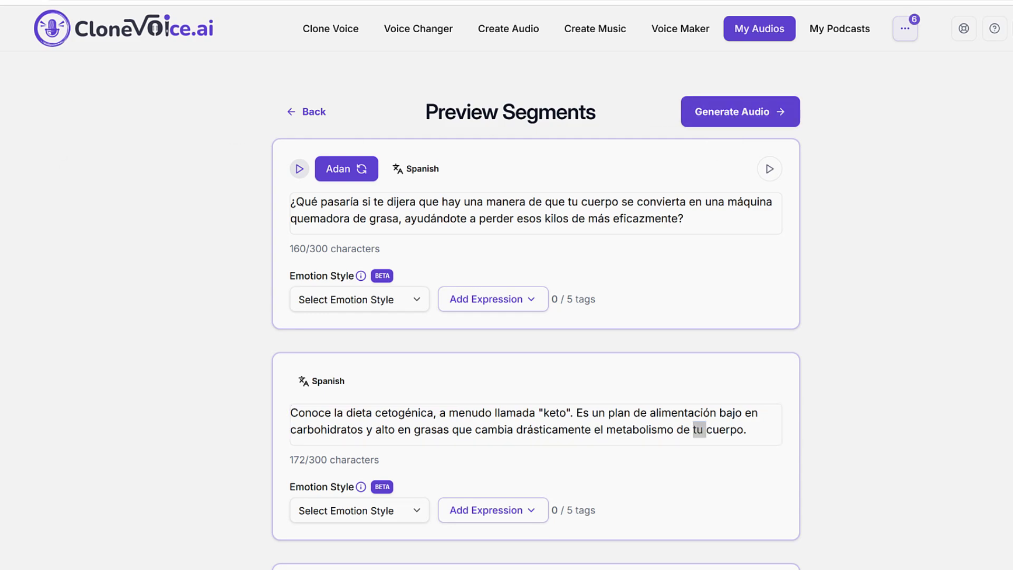
pyautogui.moveTo(673, 136)
pyautogui.mouseDown()
pyautogui.moveTo(643, 120)
pyautogui.moveTo(740, 79)
pyautogui.moveTo(861, 140)
pyautogui.moveTo(721, 164)
pyautogui.moveTo(648, 132)
pyautogui.mouseUp()
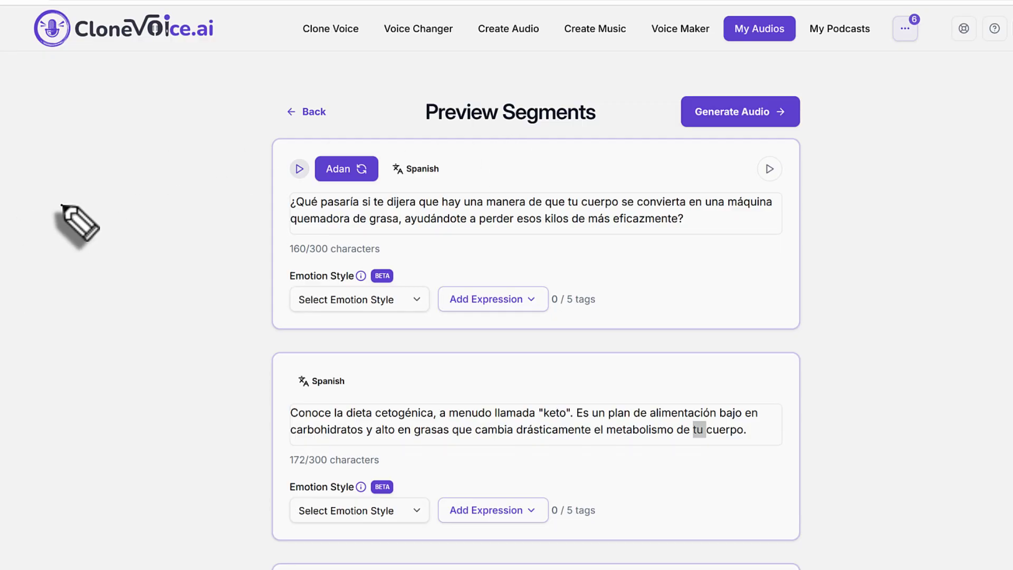
pyautogui.moveTo(59, 205)
pyautogui.mouseDown()
pyautogui.moveTo(86, 214)
pyautogui.moveTo(156, 189)
pyautogui.mouseUp()
pyautogui.moveTo(172, 182); pyautogui.dragTo(240, 176)
pyautogui.moveTo(239, 168); pyautogui.dragTo(241, 184)
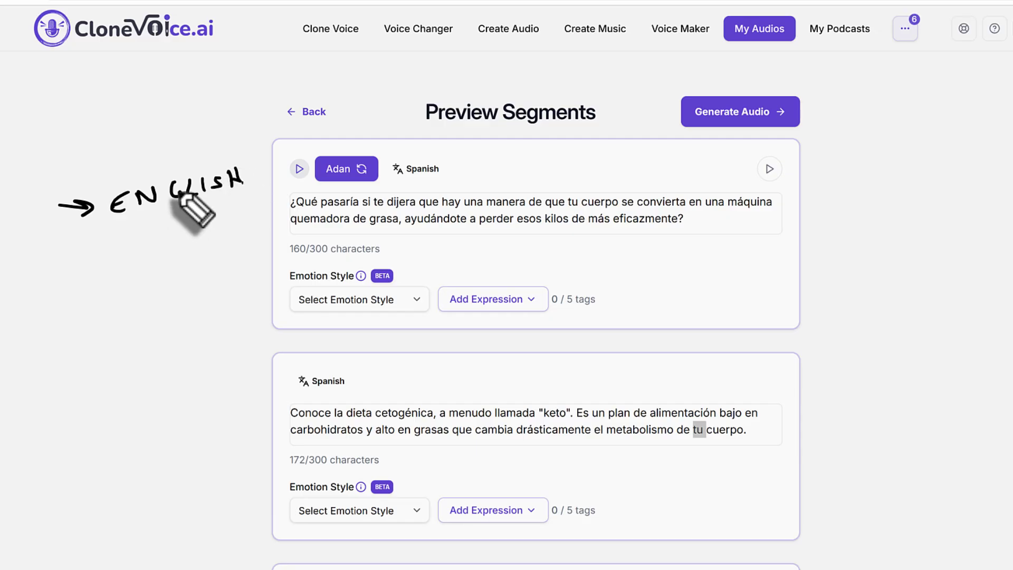
pyautogui.moveTo(165, 212)
pyautogui.mouseDown()
pyautogui.moveTo(179, 239)
pyautogui.moveTo(188, 230)
pyautogui.moveTo(109, 279)
pyautogui.moveTo(147, 284)
pyautogui.moveTo(203, 268)
pyautogui.moveTo(206, 255)
pyautogui.moveTo(252, 243)
pyautogui.mouseUp()
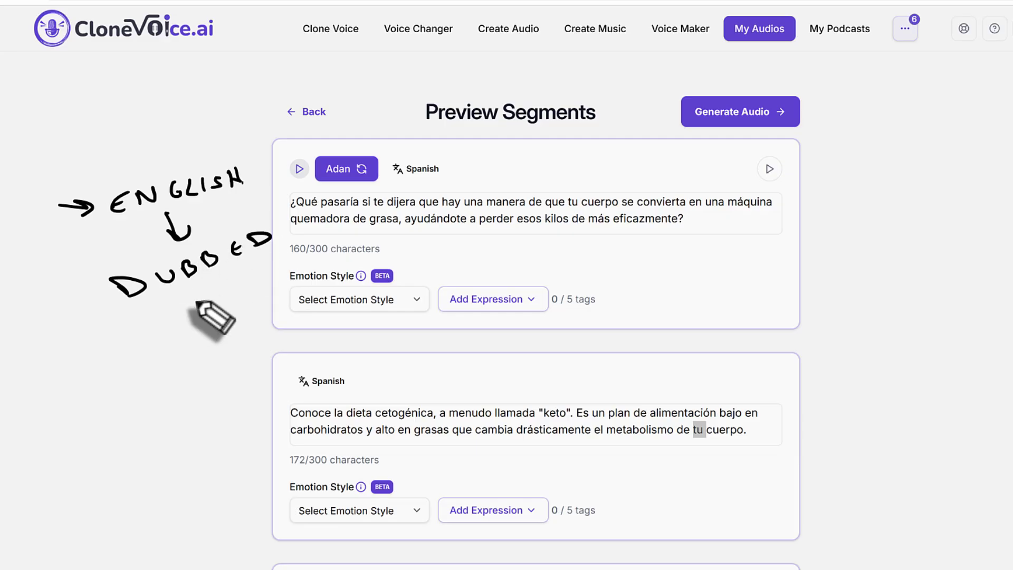
pyautogui.moveTo(179, 293)
pyautogui.mouseDown()
pyautogui.moveTo(187, 318)
pyautogui.moveTo(197, 306)
pyautogui.mouseUp()
pyautogui.moveTo(170, 349)
pyautogui.mouseDown()
pyautogui.moveTo(150, 369)
pyautogui.moveTo(253, 308)
pyautogui.moveTo(260, 325)
pyautogui.mouseUp()
pyautogui.moveTo(150, 384); pyautogui.dragTo(279, 328)
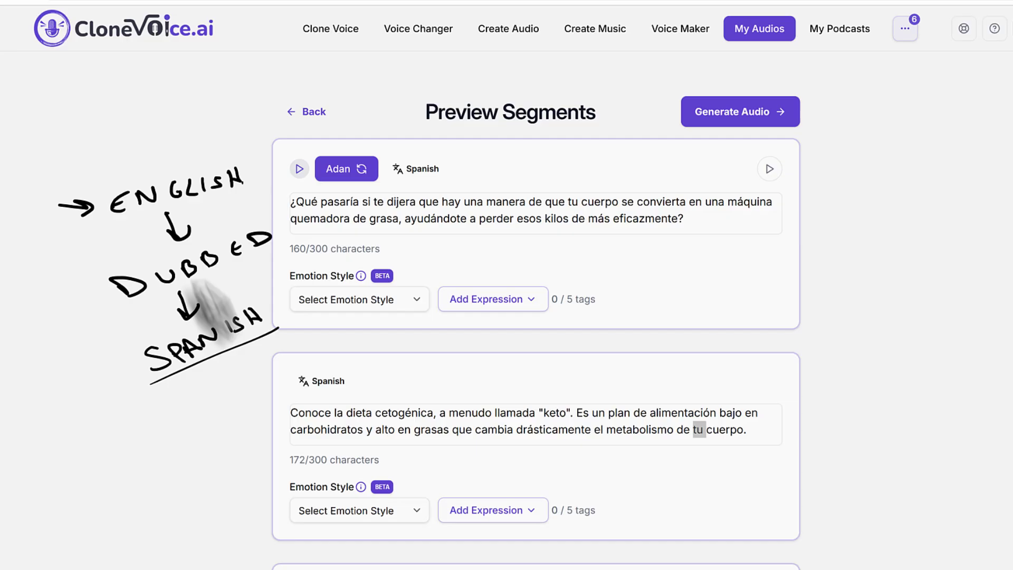
pyautogui.press('Escape')
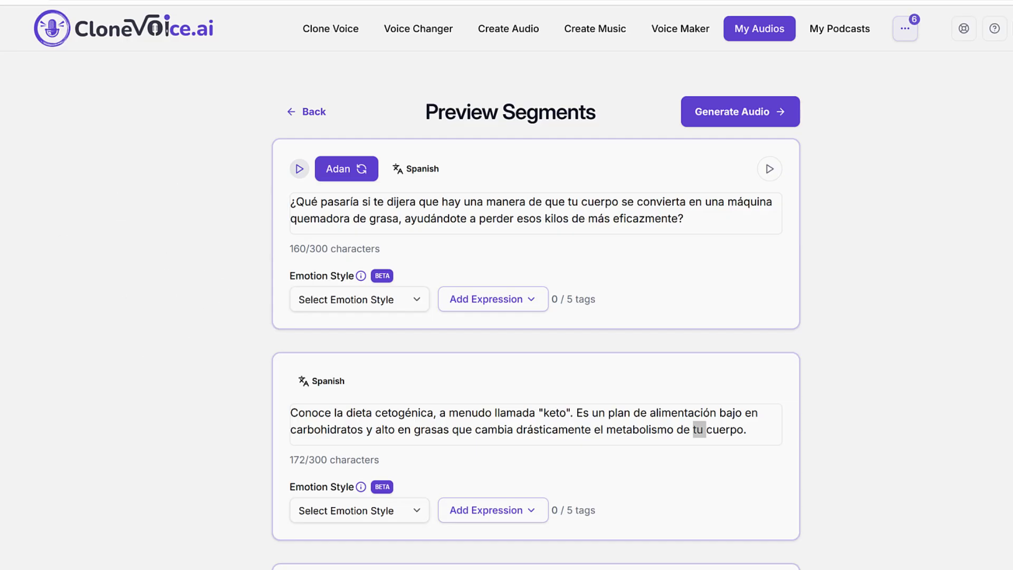